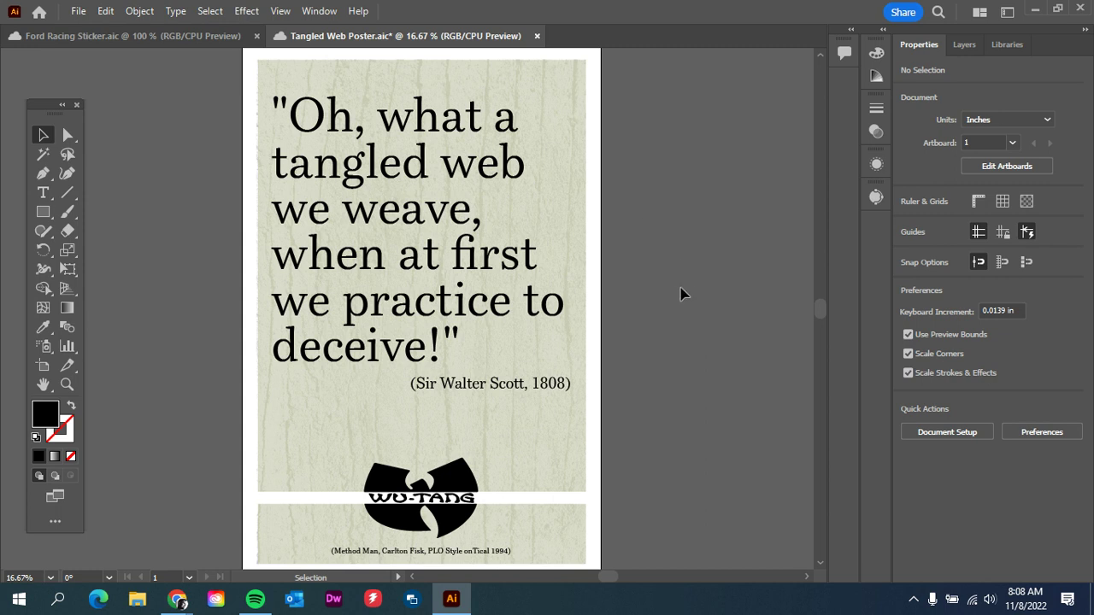
# Step: Zoom the canvas out from 16.67% to 12.5% so the whole Tangled Web poster fits with margin
pyautogui.scroll(-1, 696, 381)
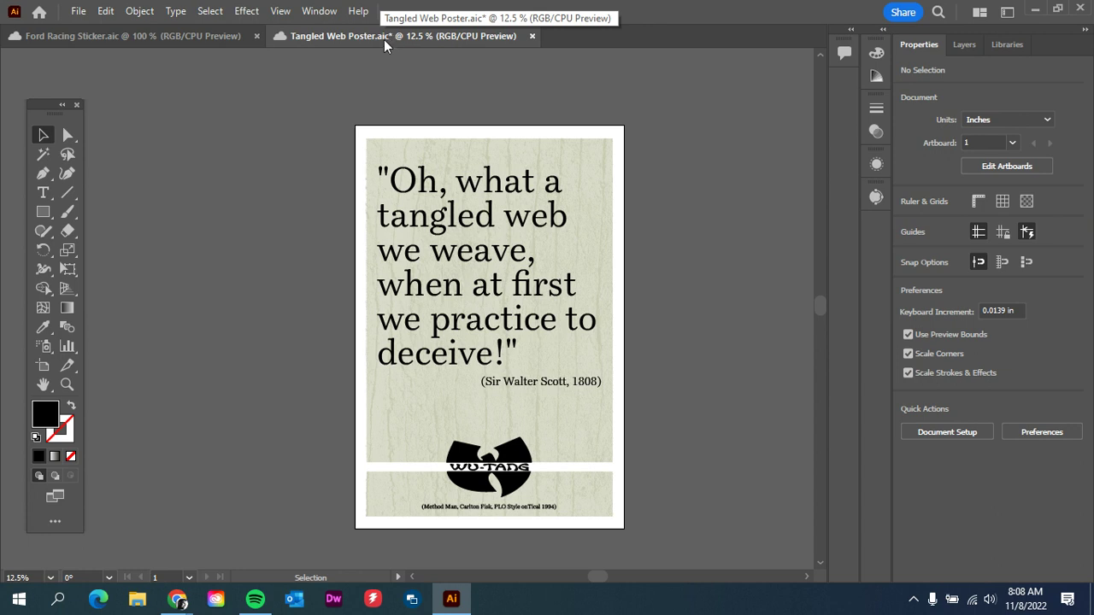
# Step: Save the poster via File > Save, then show the Share options (Invite to edit, Share for review)
pyautogui.click(76, 13)
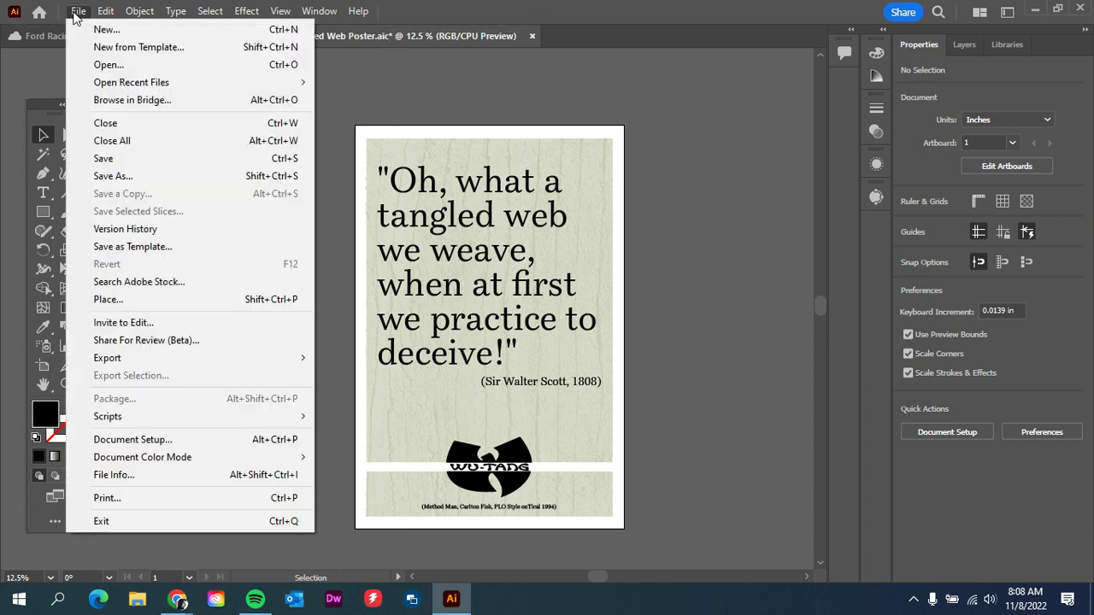
pyautogui.click(123, 159)
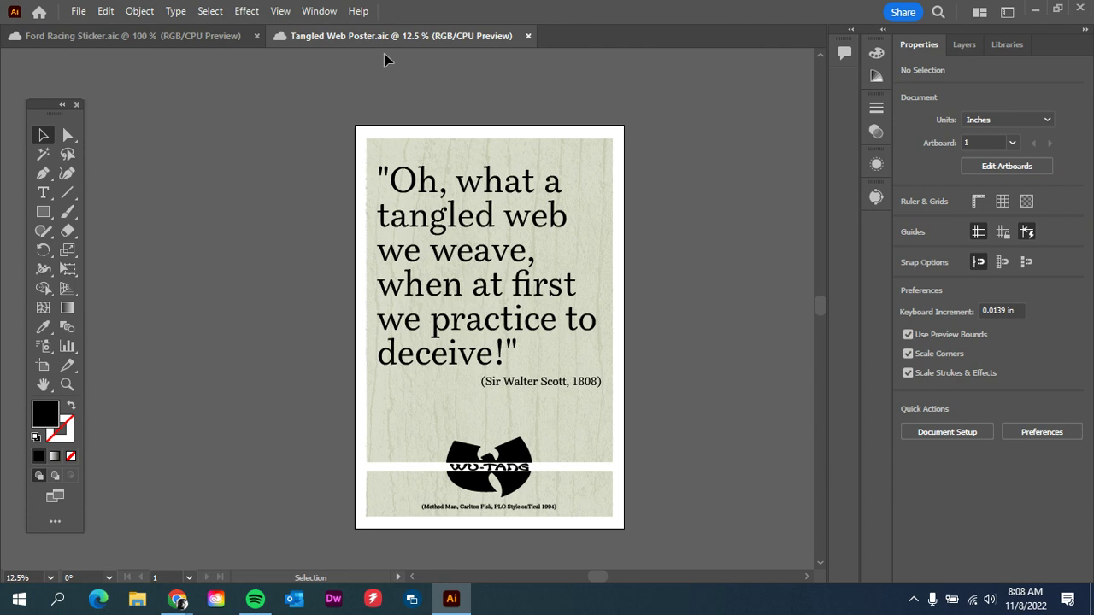
pyautogui.click(904, 13)
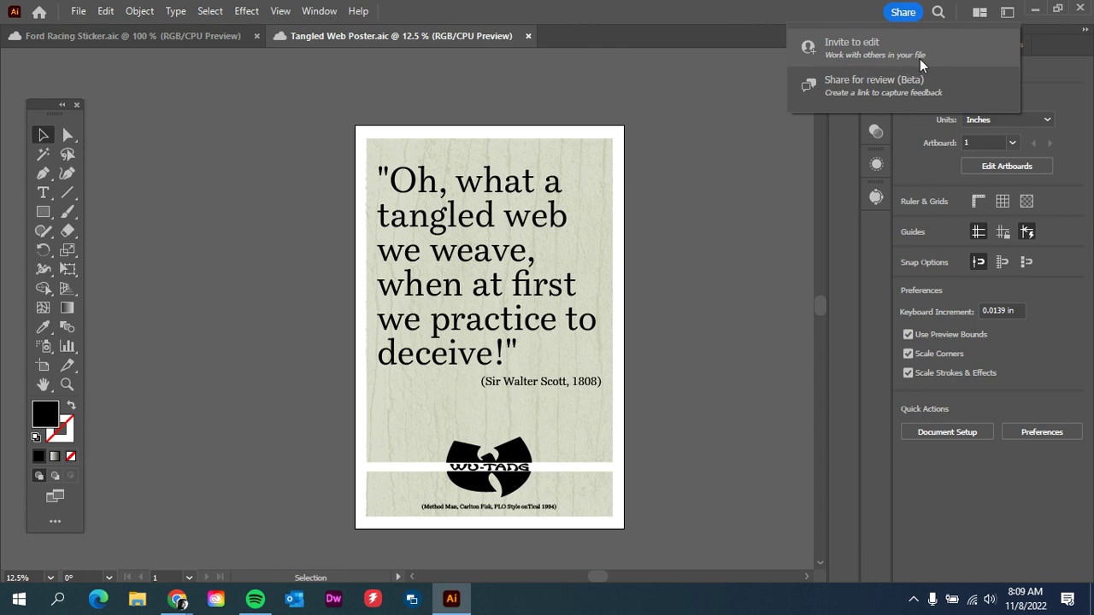
# Step: Invite the colleague, found by name, to edit the poster, then dismiss the sharing popup
pyautogui.click(854, 52)
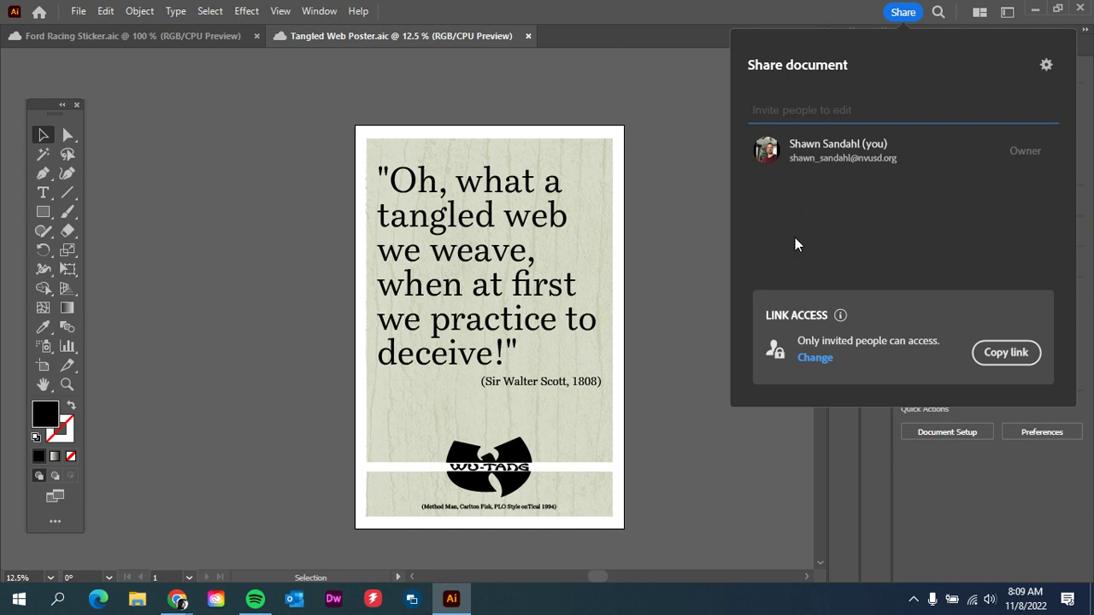
pyautogui.write('mariz')
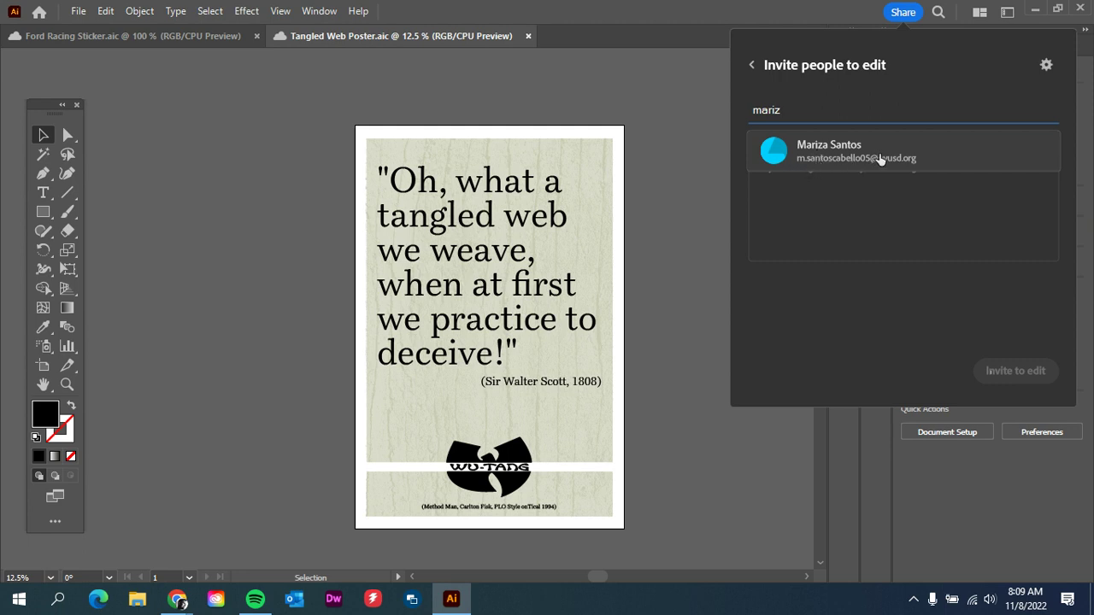
pyautogui.click(828, 156)
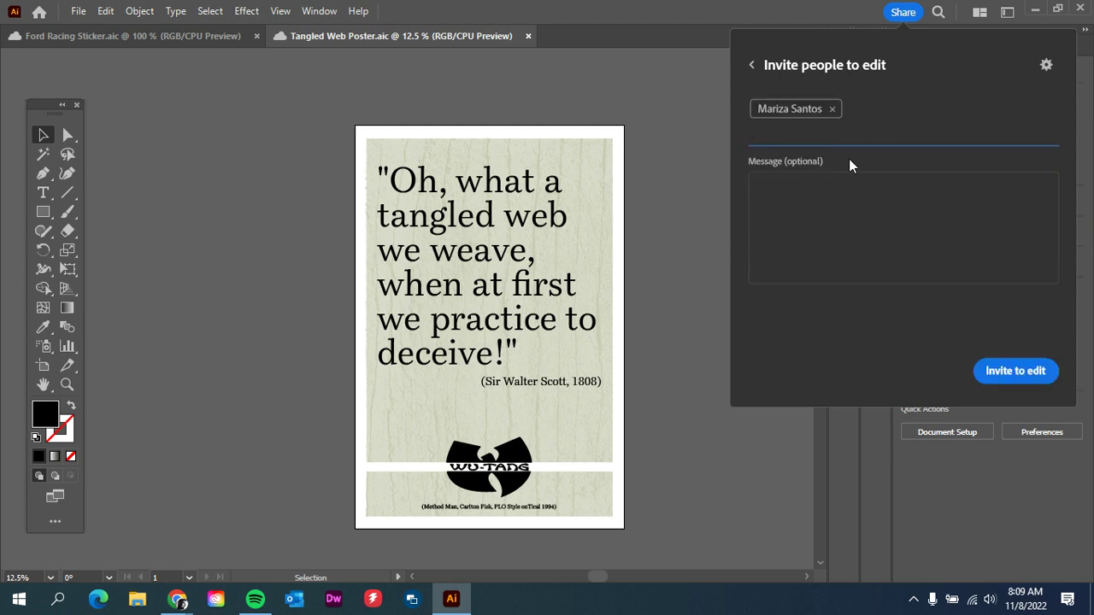
pyautogui.click(1010, 374)
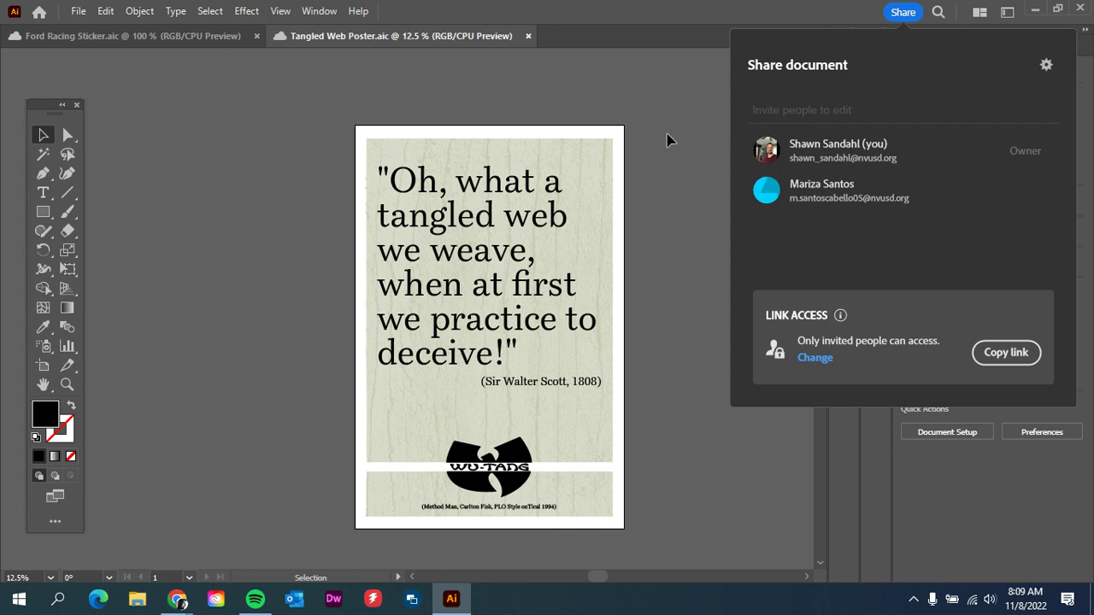
pyautogui.click(684, 104)
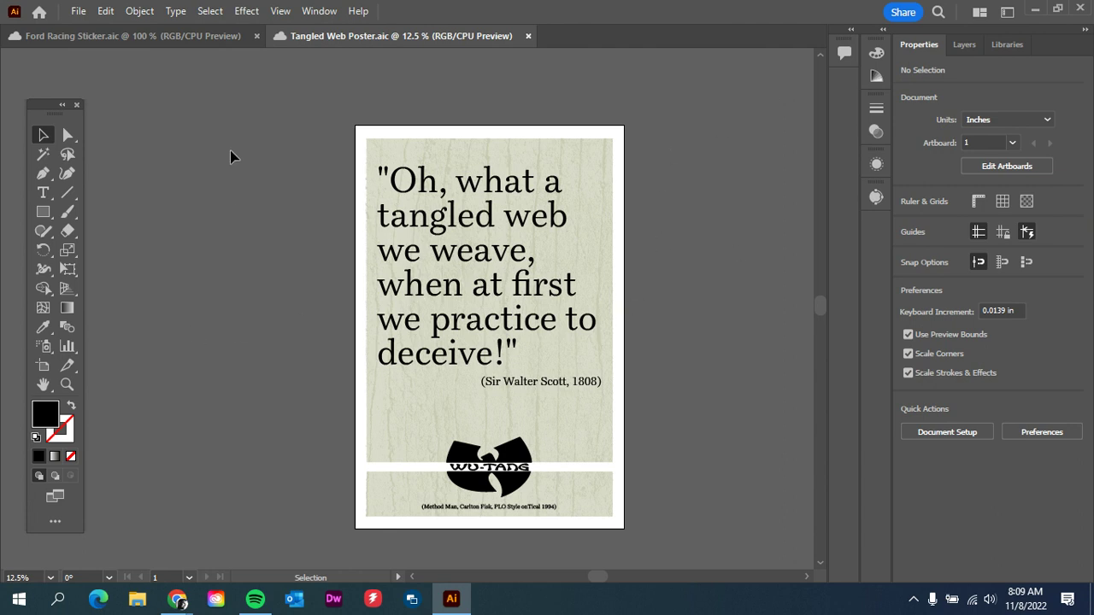
# Step: Minimize Illustrator and the browser, then launch Creative Cloud Desktop from its desktop shortcut
pyautogui.click(1036, 12)
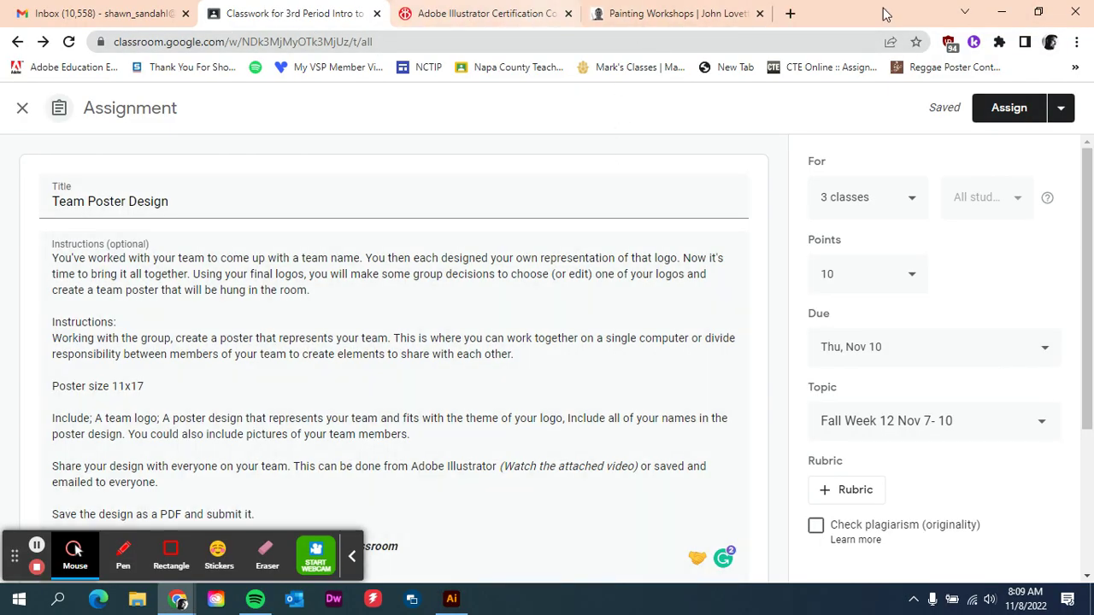
pyautogui.click(1002, 12)
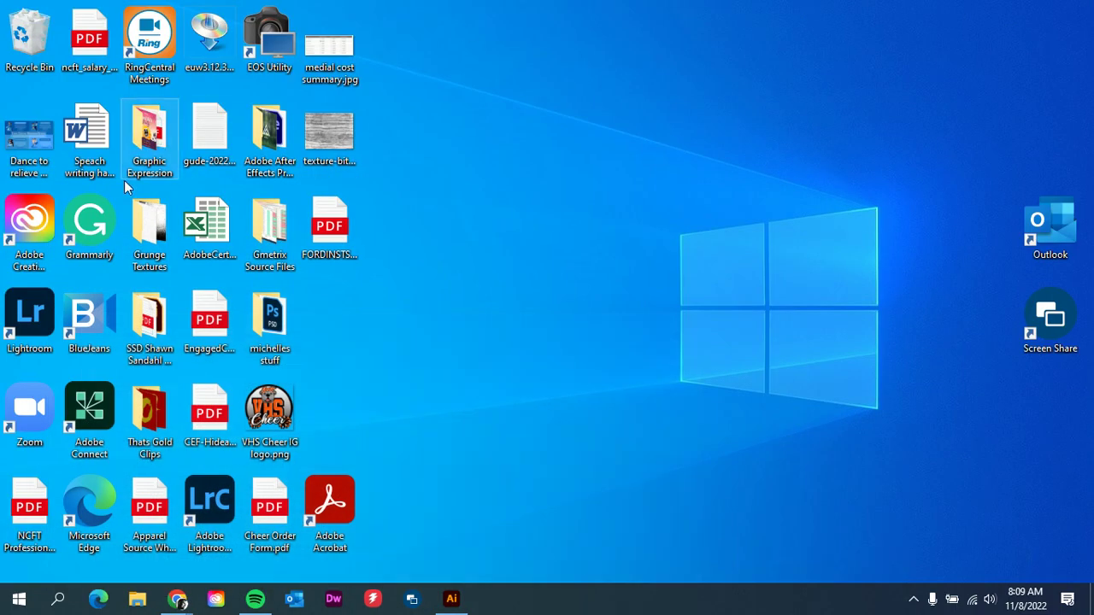
pyautogui.click(34, 218)
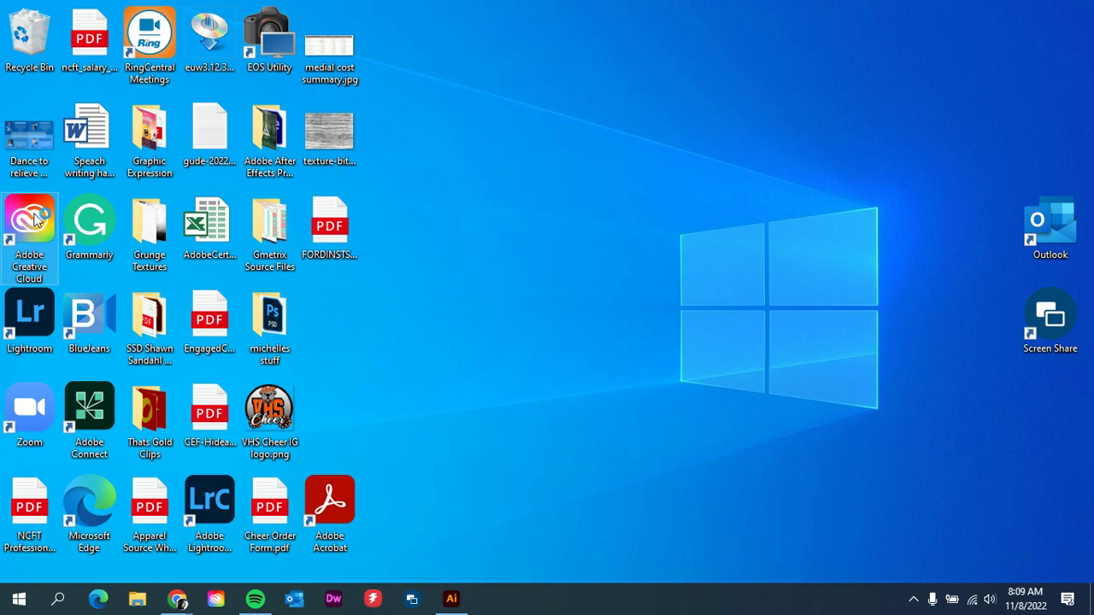
pyautogui.doubleClick(35, 218)
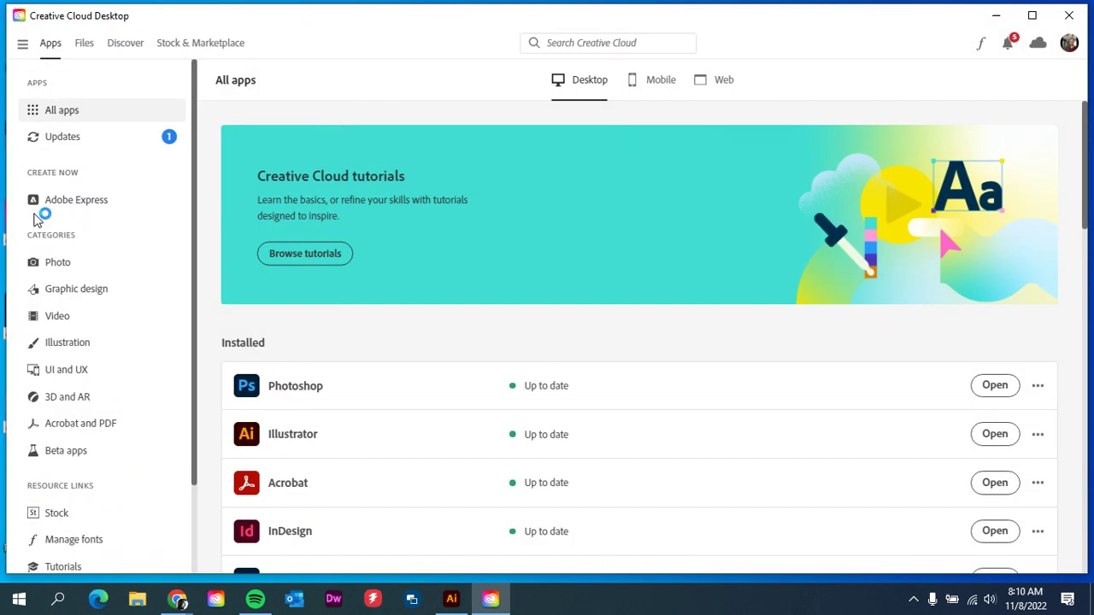
# Step: Browse the Files > Shared with you list in Creative Cloud
pyautogui.click(83, 47)
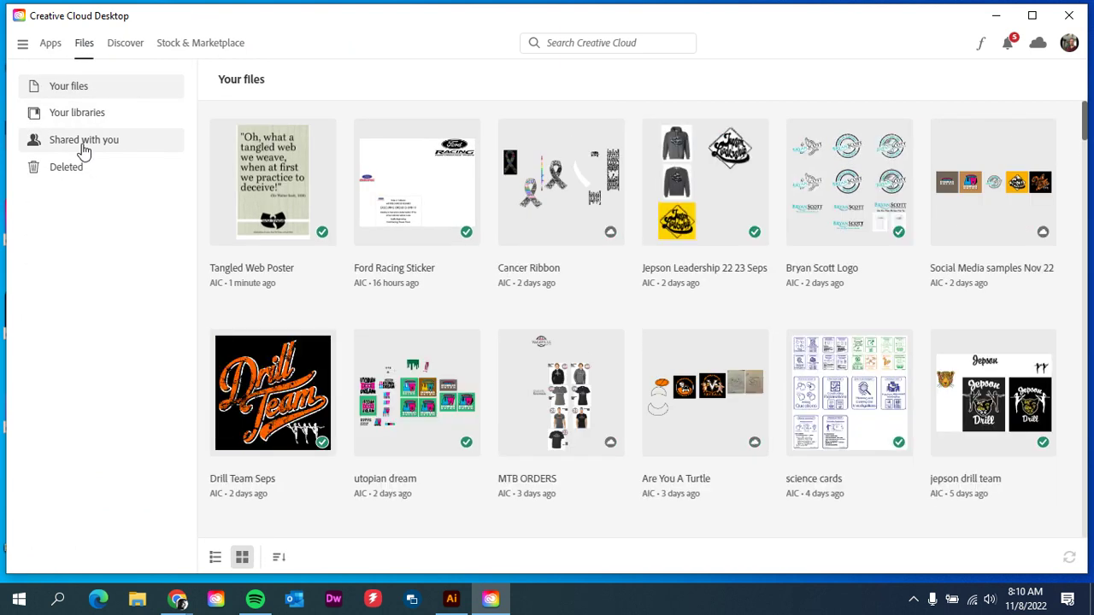
pyautogui.click(70, 150)
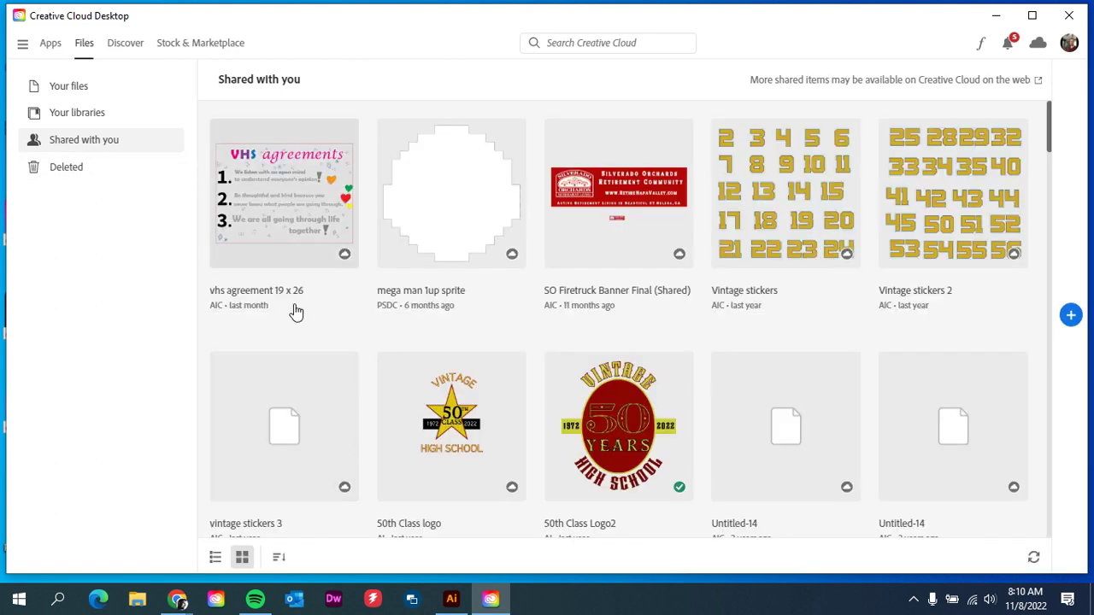
pyautogui.scroll(-1, 827, 299)
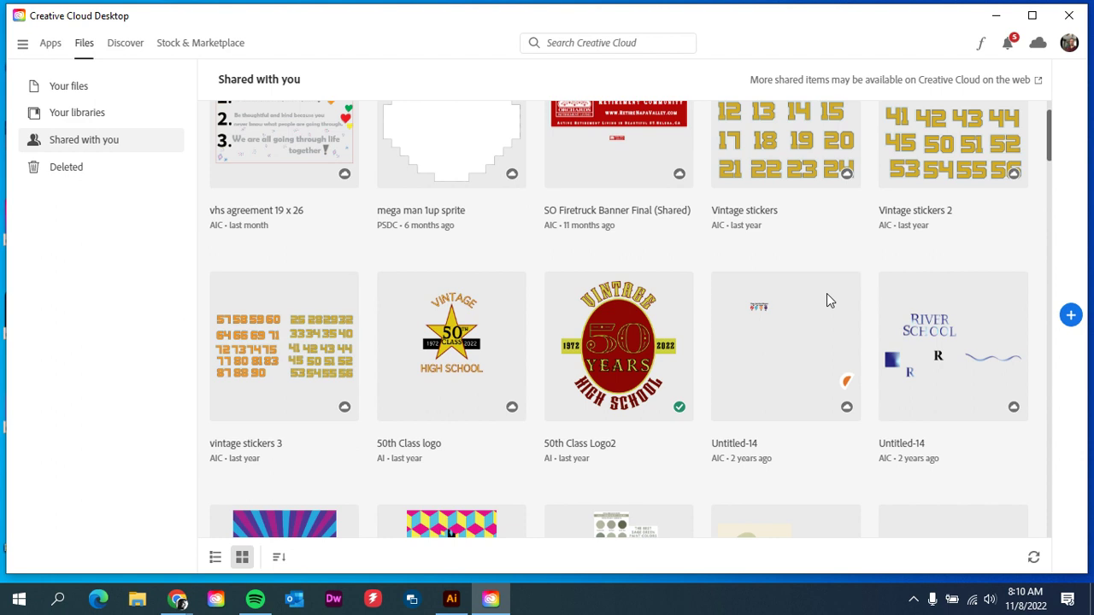
pyautogui.scroll(-5, 826, 299)
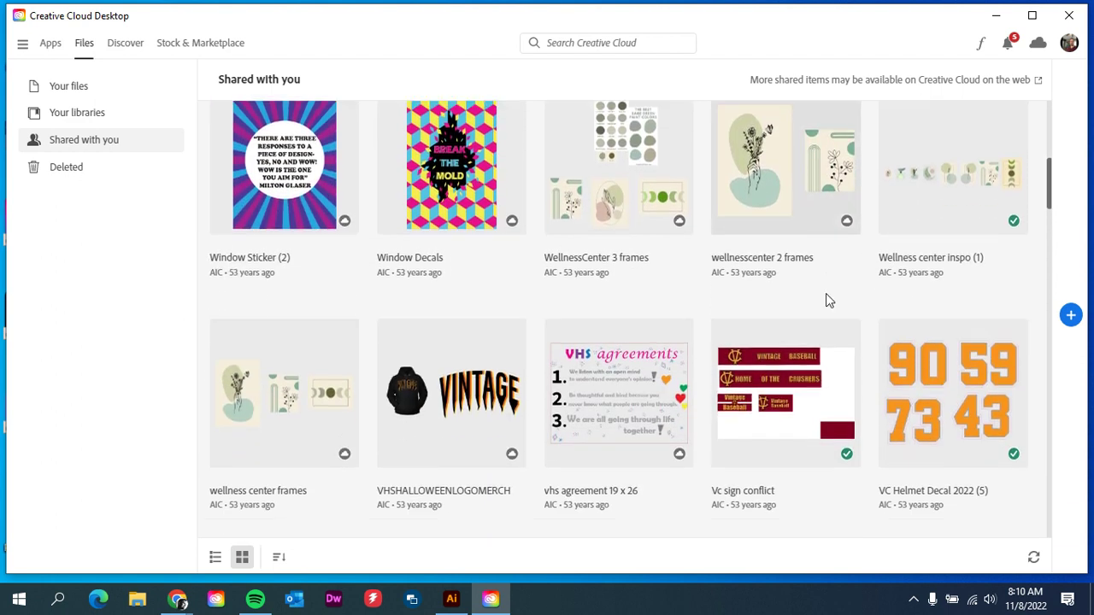
pyautogui.scroll(-4, 825, 299)
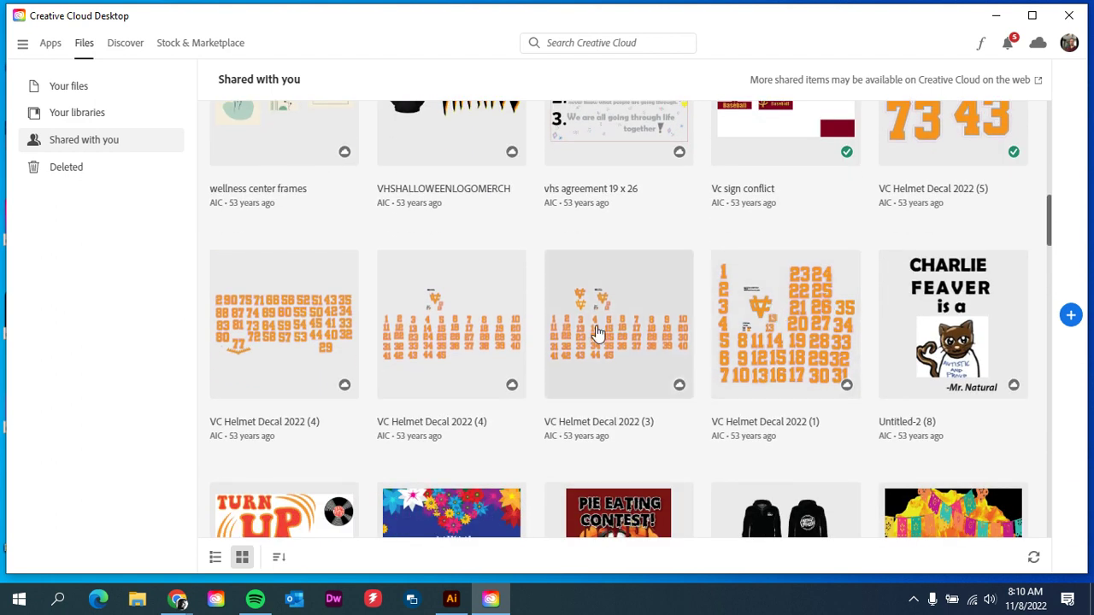
pyautogui.scroll(-2, 759, 367)
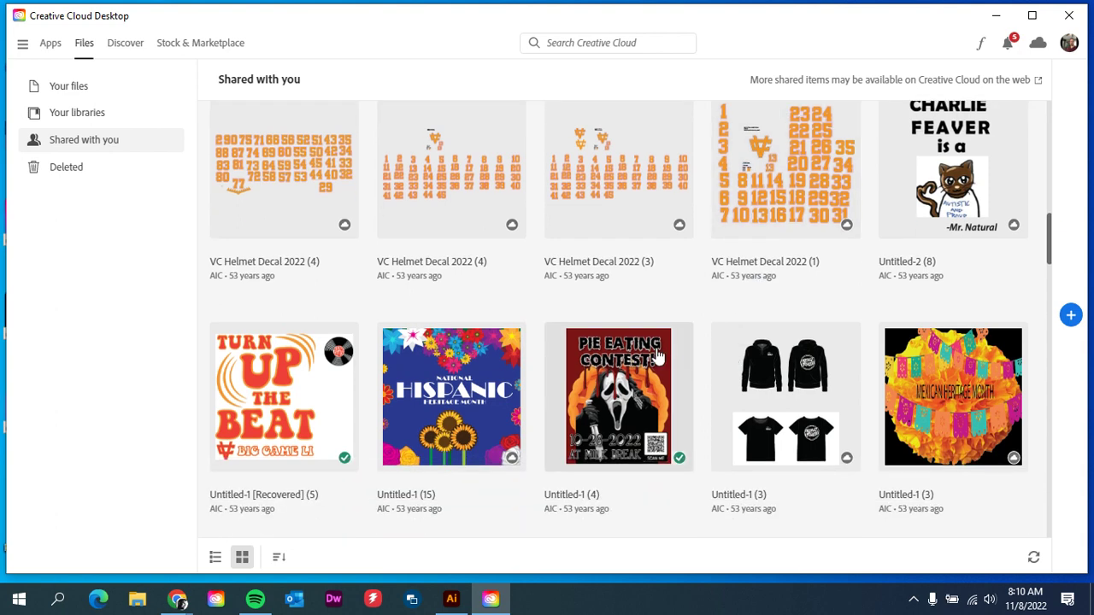
pyautogui.scroll(-1, 624, 359)
pyautogui.scroll(-2, 596, 363)
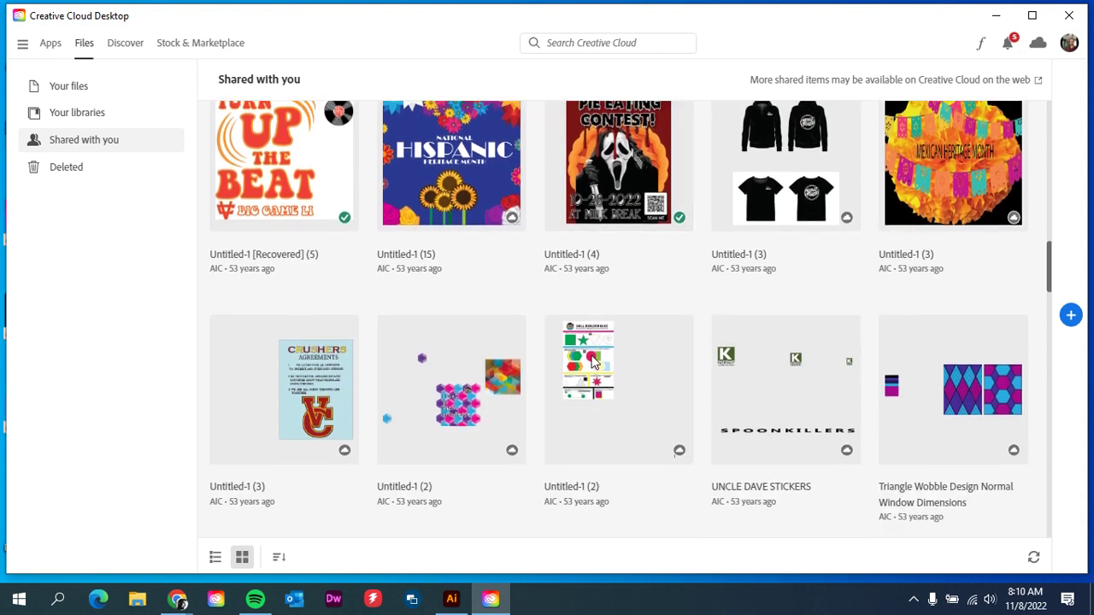
pyautogui.scroll(6, 596, 362)
pyautogui.scroll(7, 595, 362)
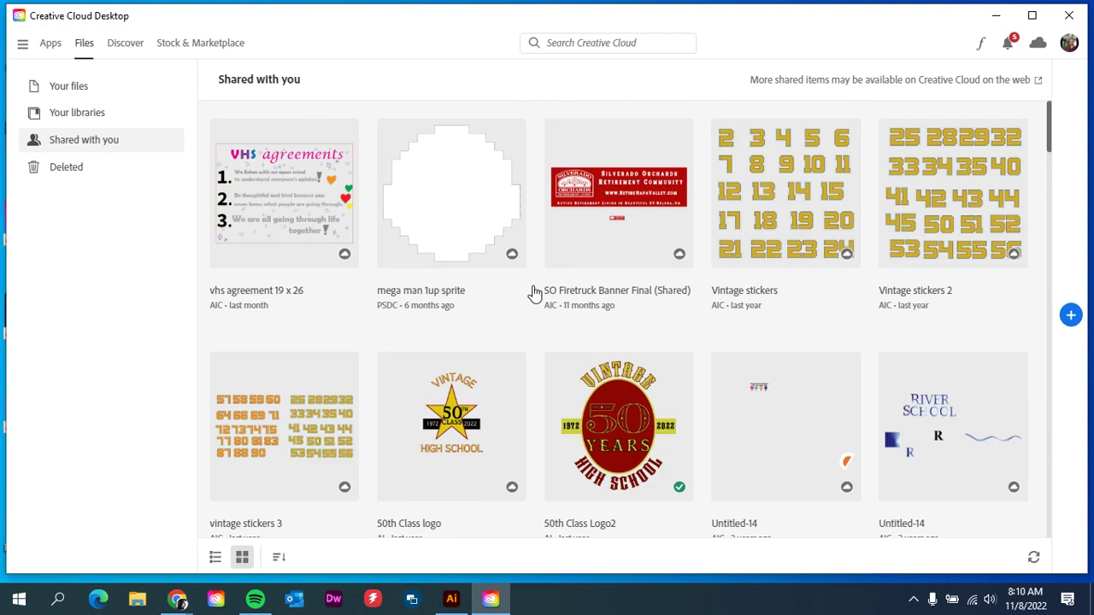
# Step: Preview the vhs agreement 19 x 26 file, then minimize Creative Cloud to show the desktop
pyautogui.click(287, 210)
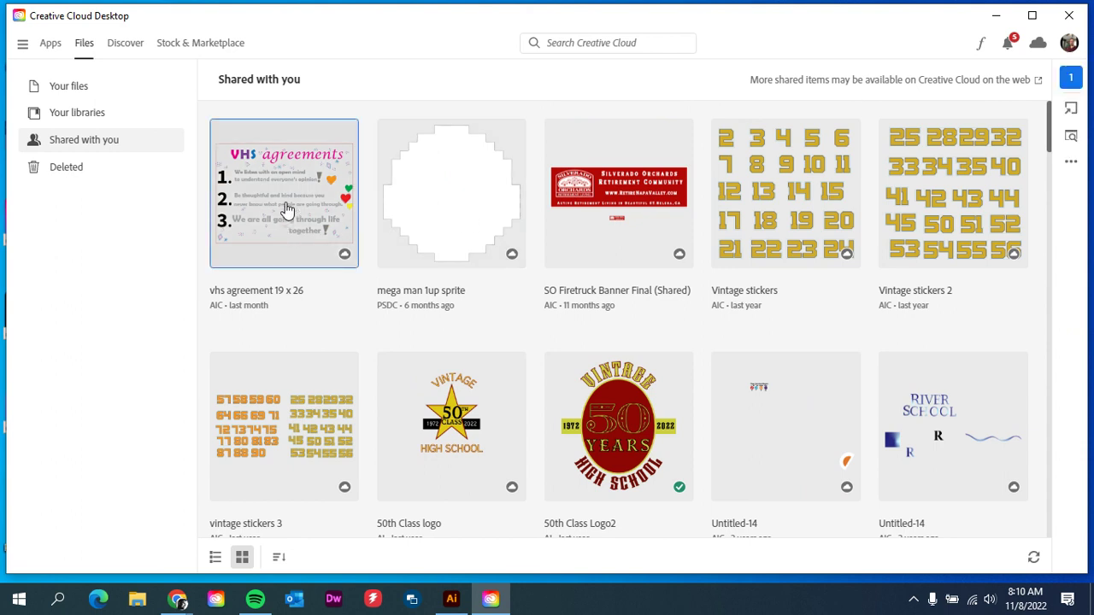
pyautogui.doubleClick(286, 210)
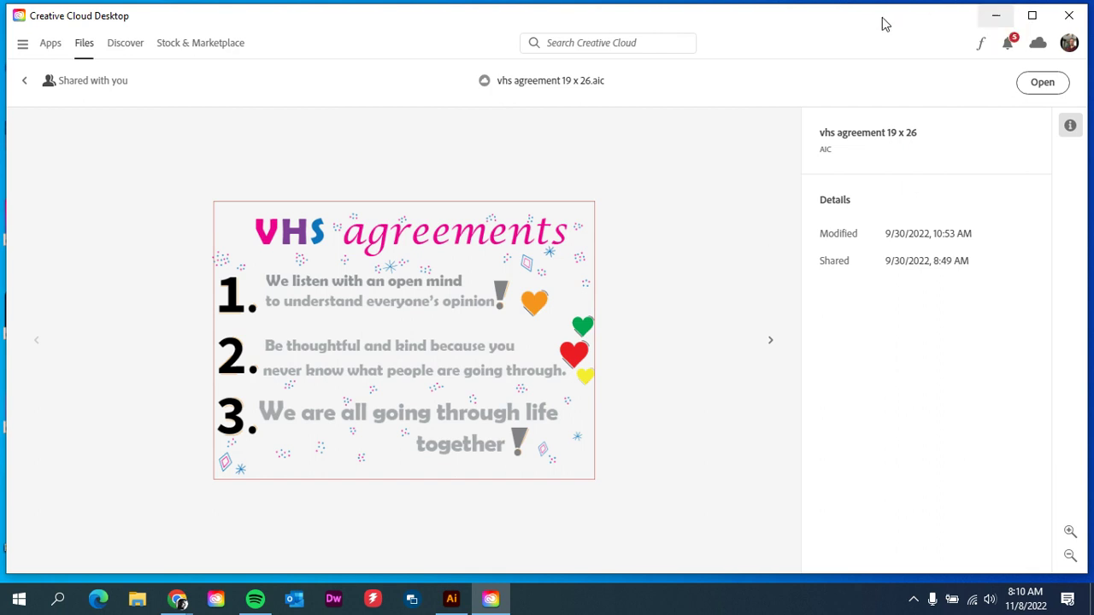
pyautogui.click(997, 18)
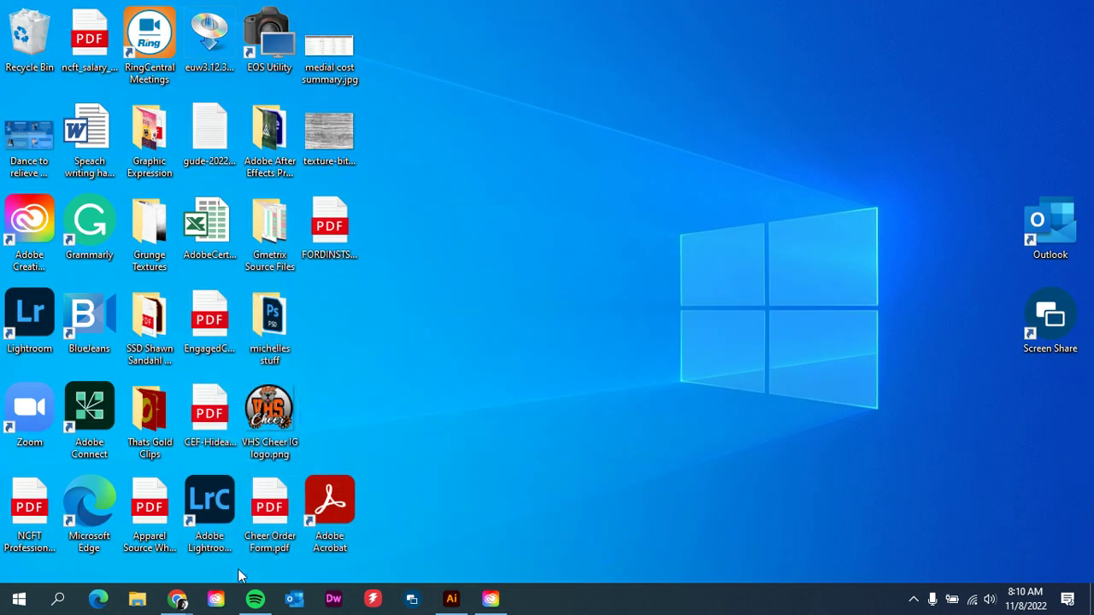
pyautogui.moveTo(174, 601)
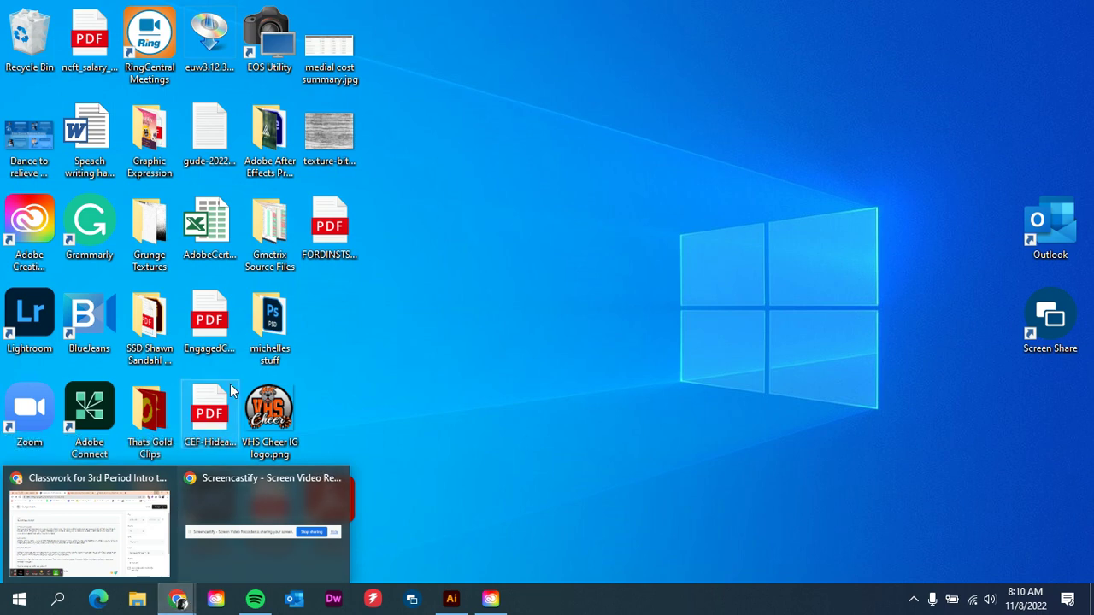
pyautogui.click(122, 552)
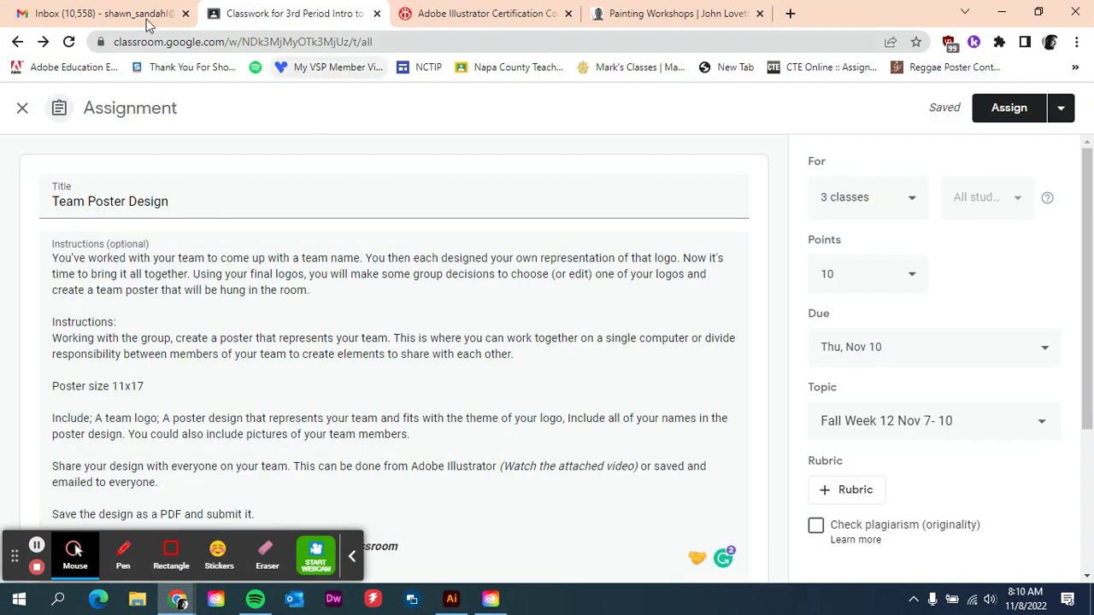
pyautogui.click(108, 14)
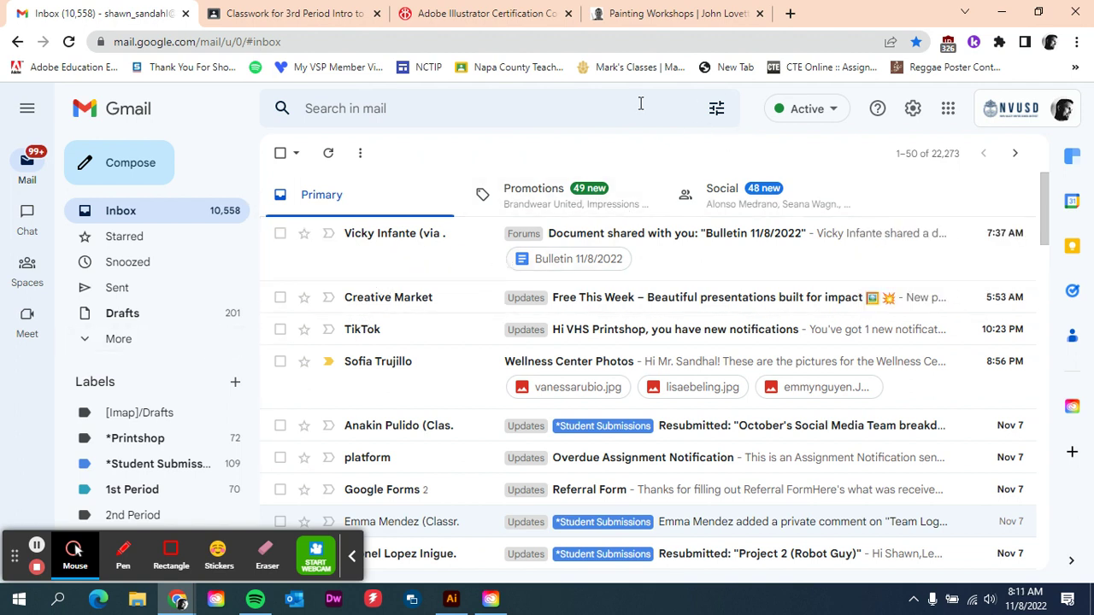
pyautogui.click(1000, 12)
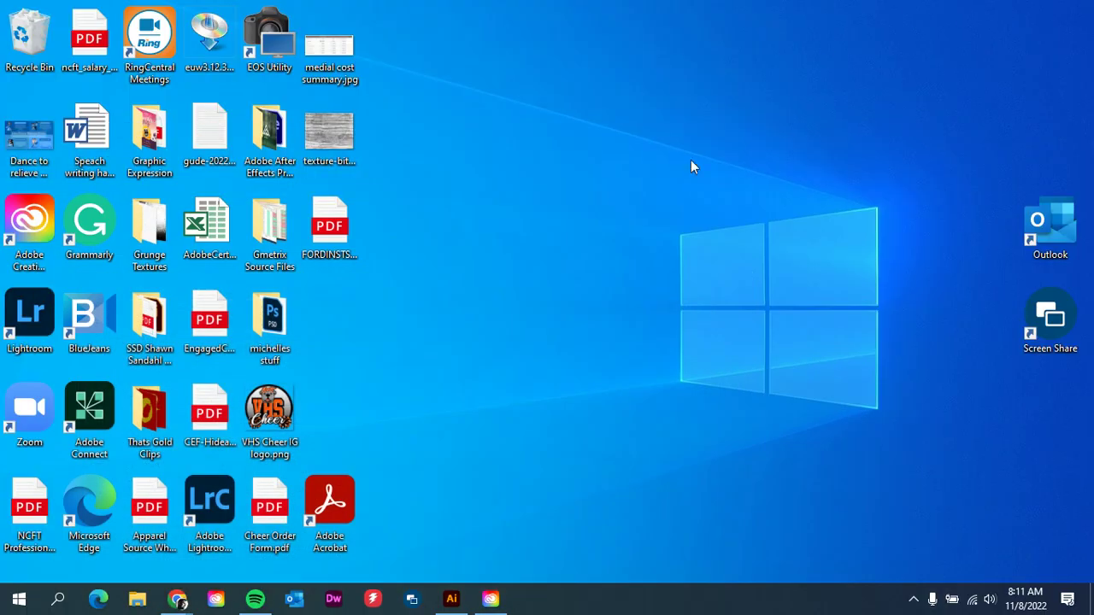
# Step: Return to the Tangled Web Poster and start Save As, choosing Save on your computer
pyautogui.click(451, 598)
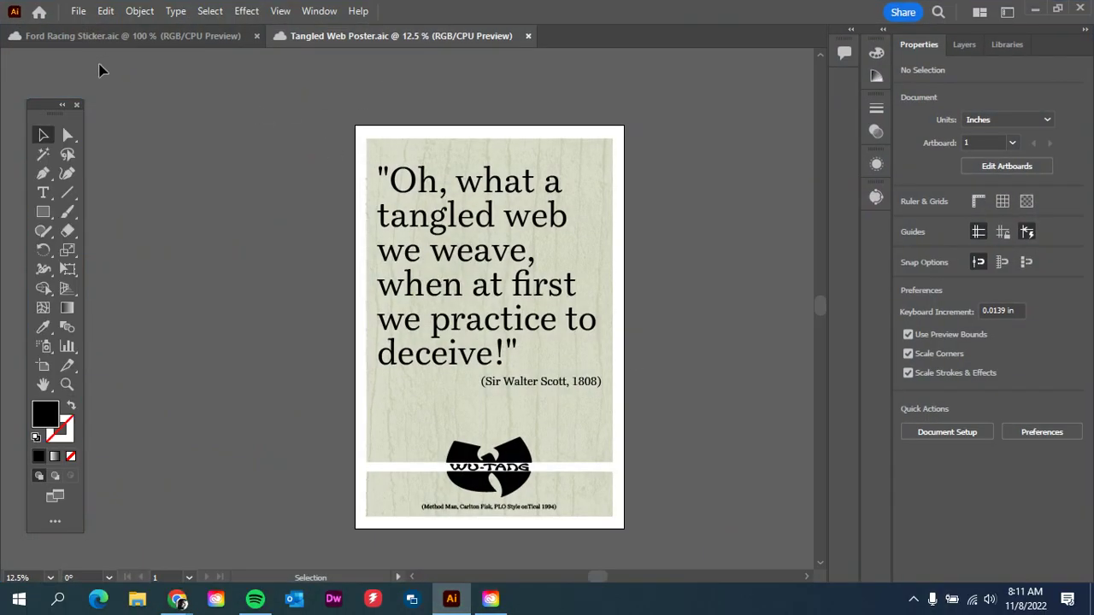
pyautogui.click(77, 11)
pyautogui.click(109, 175)
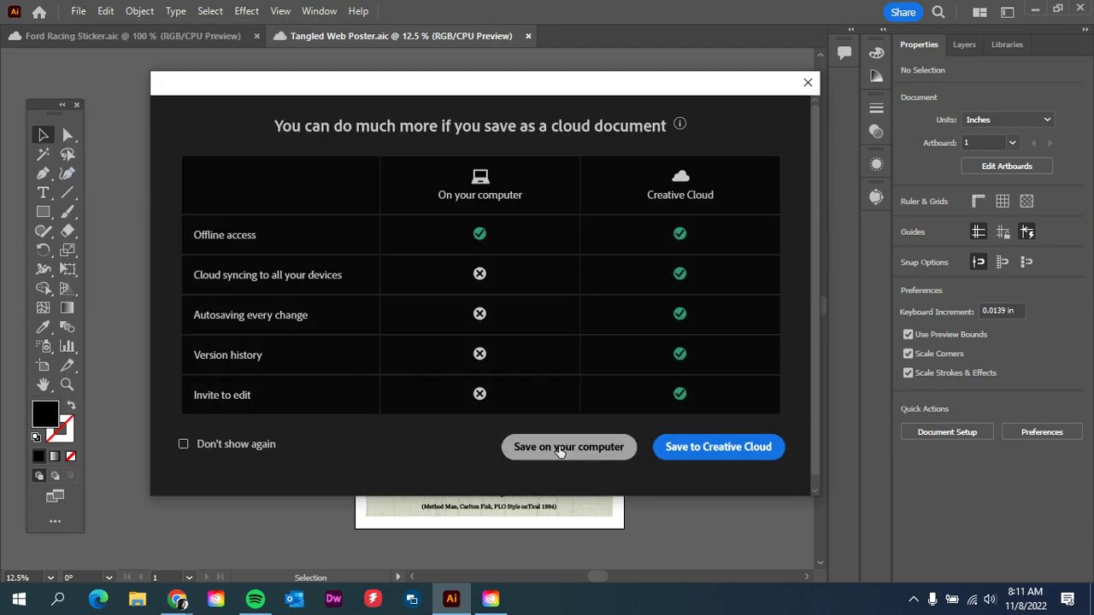
pyautogui.click(542, 449)
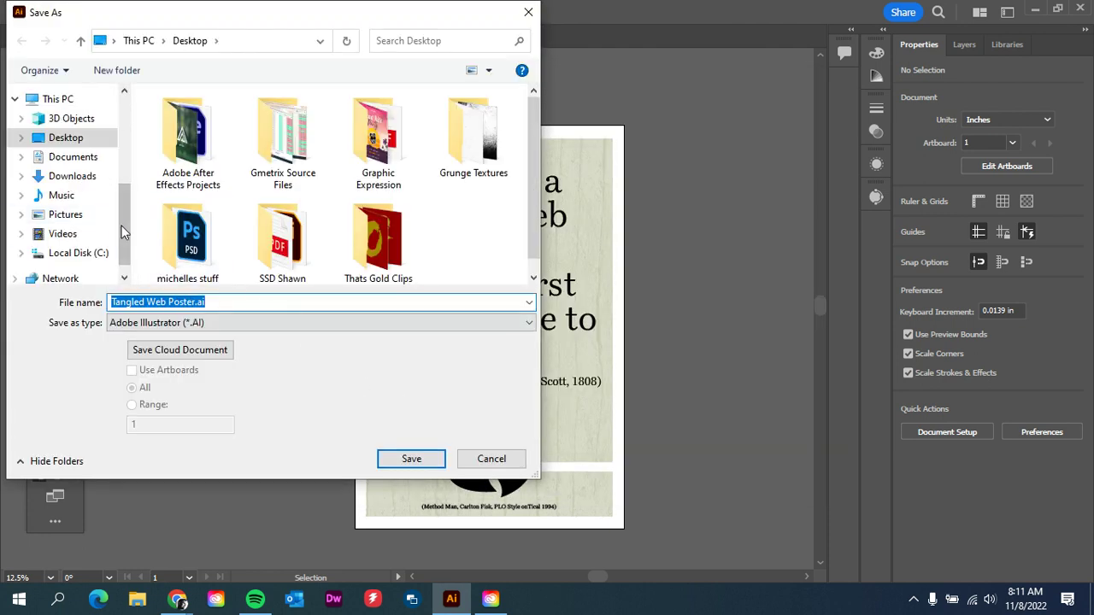
# Step: Save it to the Desktop as Tangled Web Poster.pdf with Adobe PDF as the file type
pyautogui.scroll(-1, 121, 226)
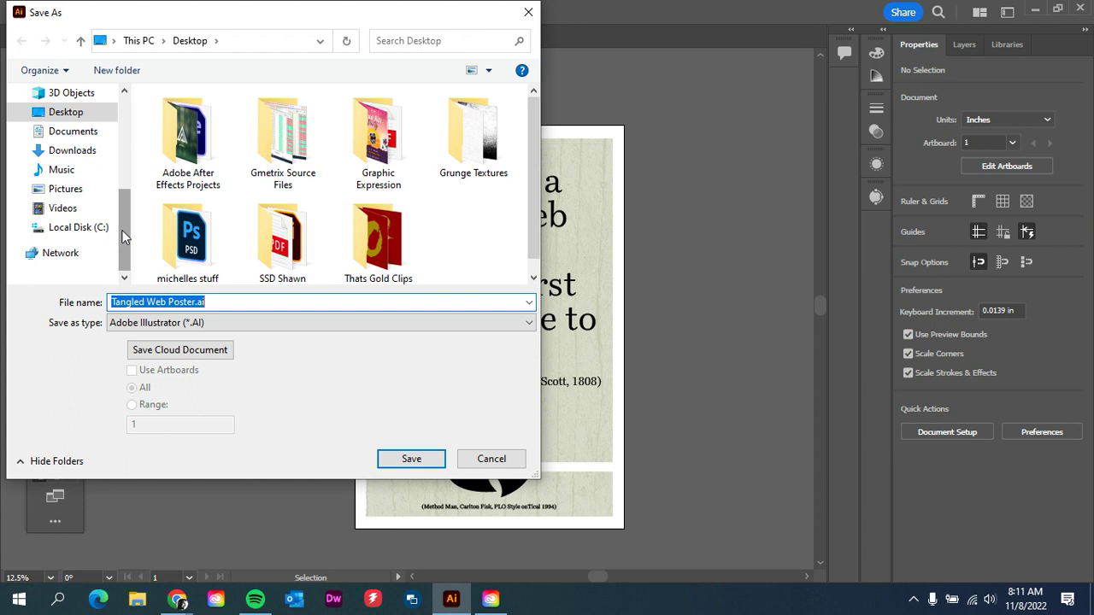
pyautogui.moveTo(122, 237); pyautogui.dragTo(119, 199)
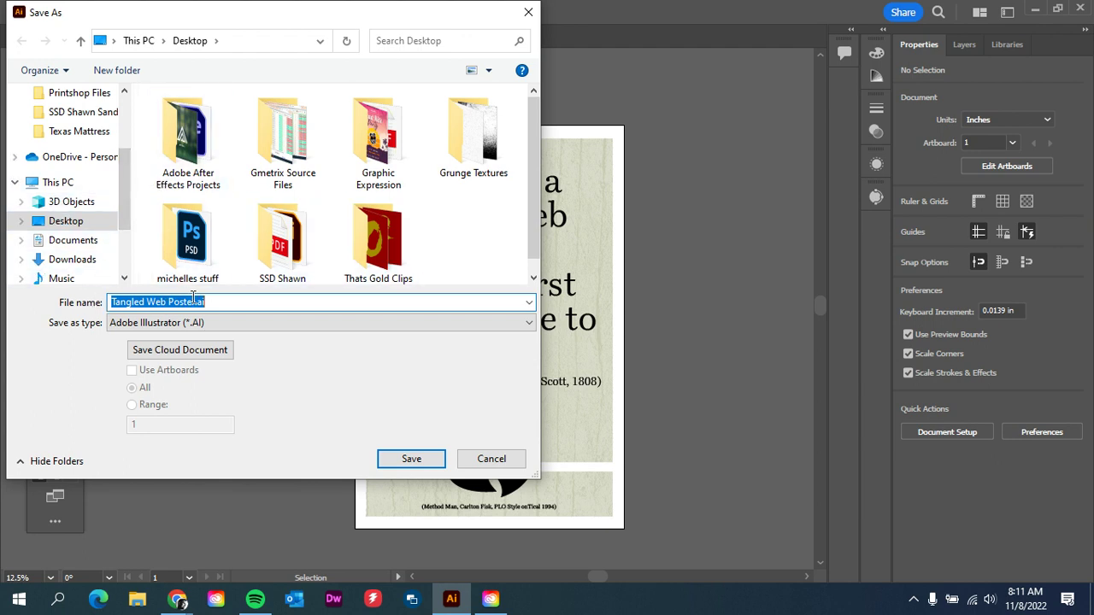
pyautogui.click(259, 329)
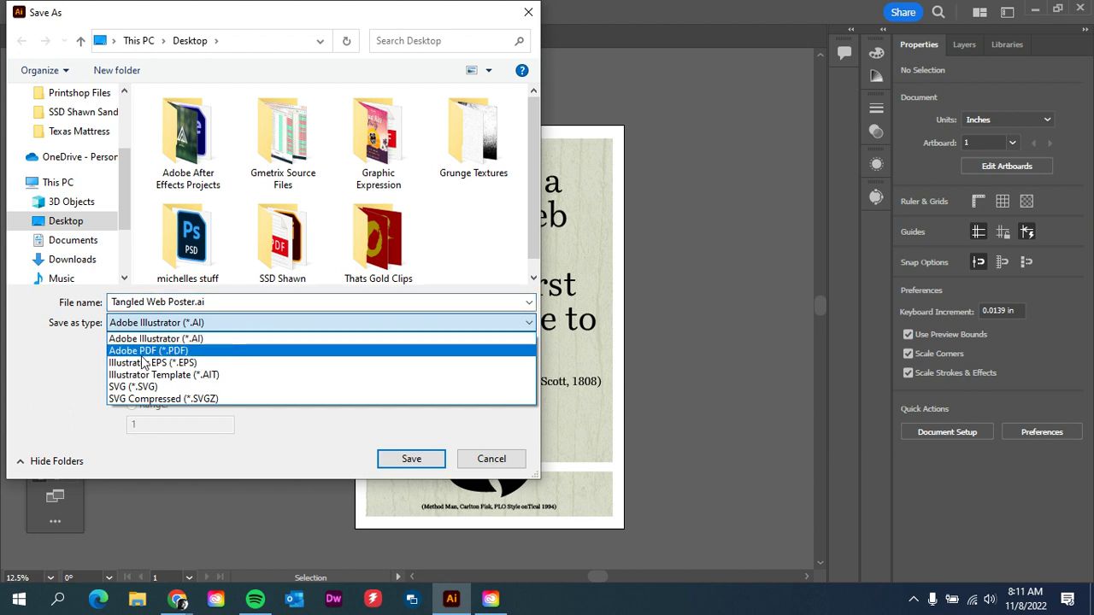
pyautogui.click(214, 345)
pyautogui.click(215, 322)
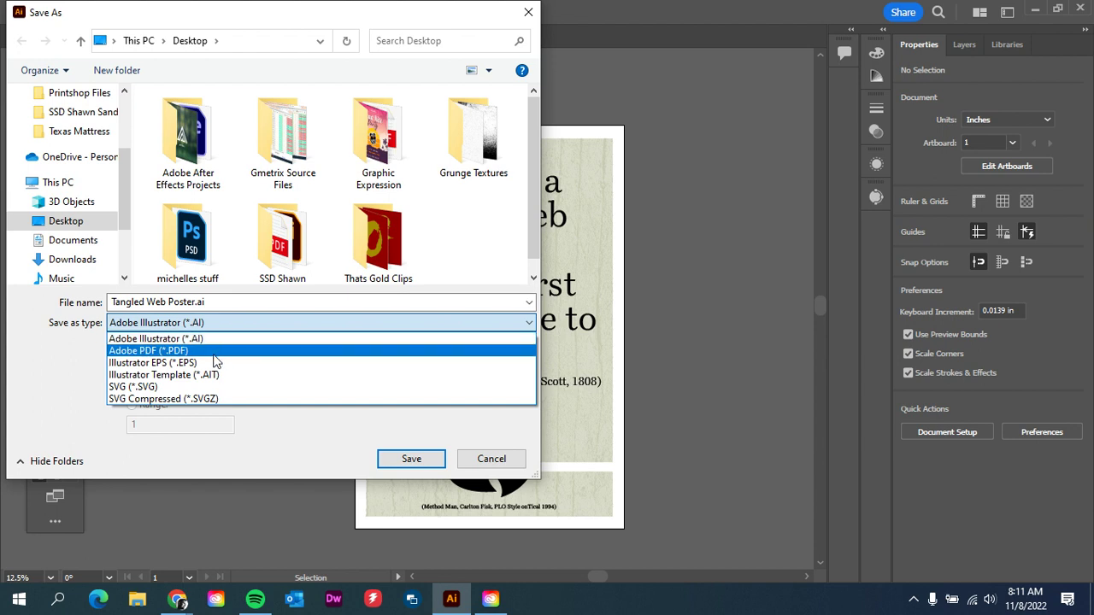
pyautogui.click(182, 350)
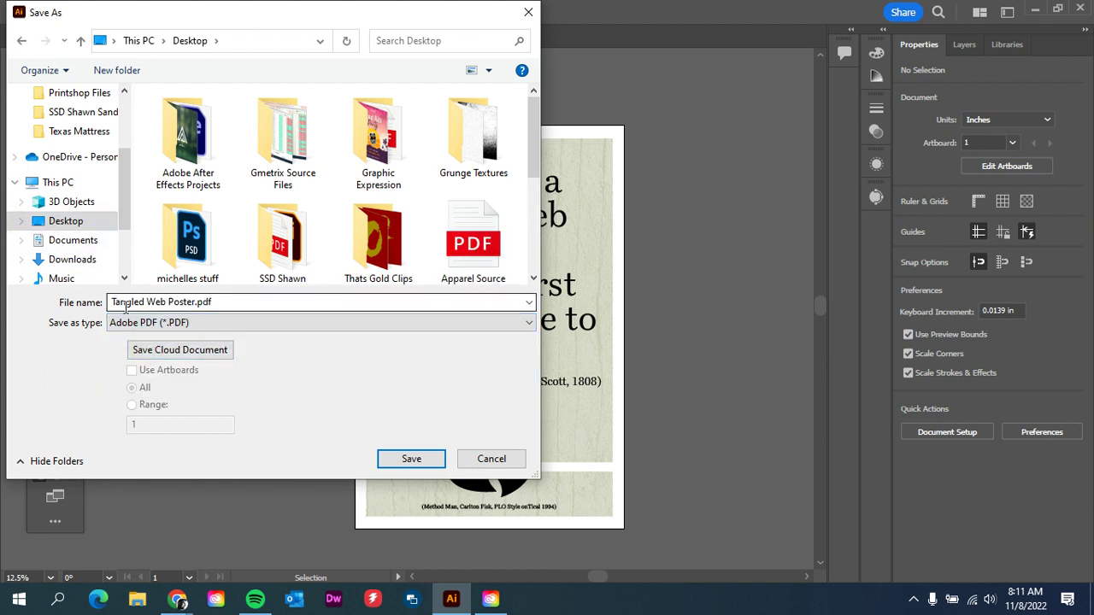
pyautogui.click(411, 459)
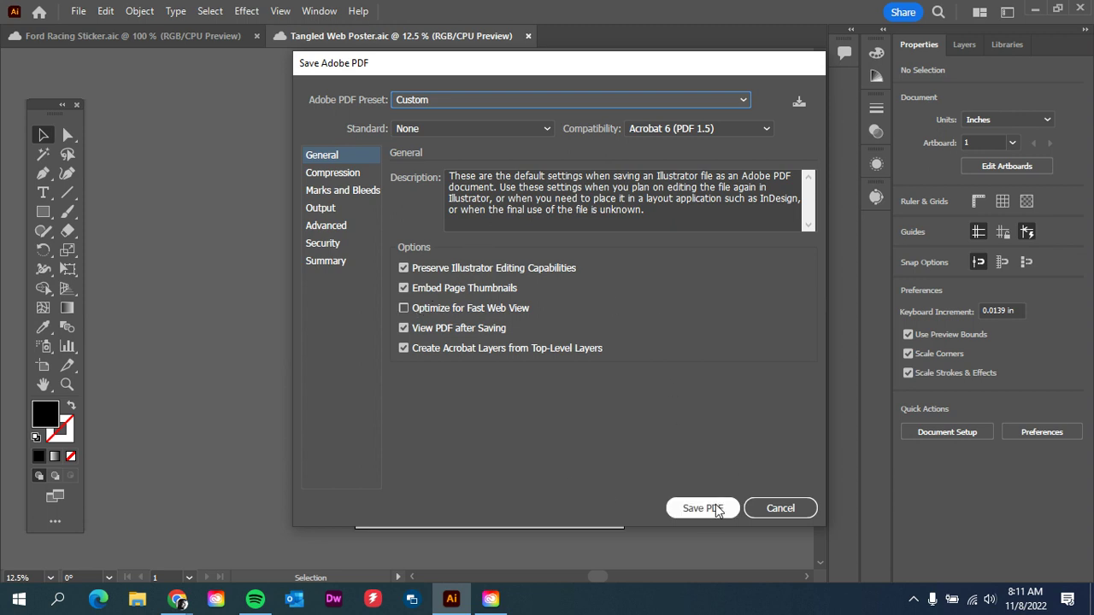
# Step: Export the PDF with the Save Adobe PDF settings, then minimize Illustrator to reveal the desktop
pyautogui.click(707, 509)
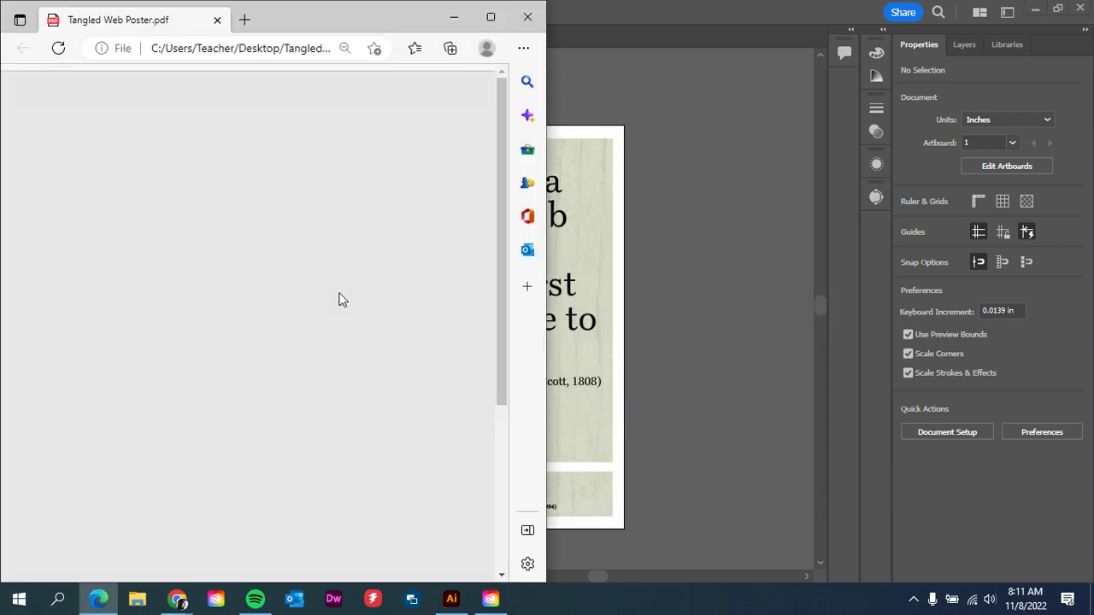
pyautogui.scroll(-3, 282, 381)
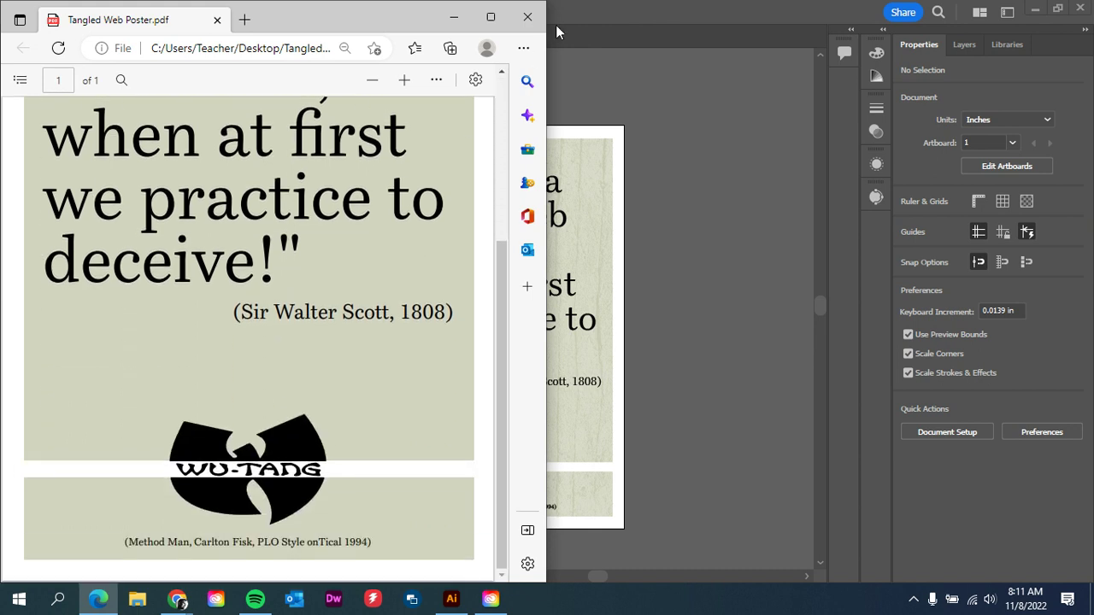
pyautogui.click(593, 41)
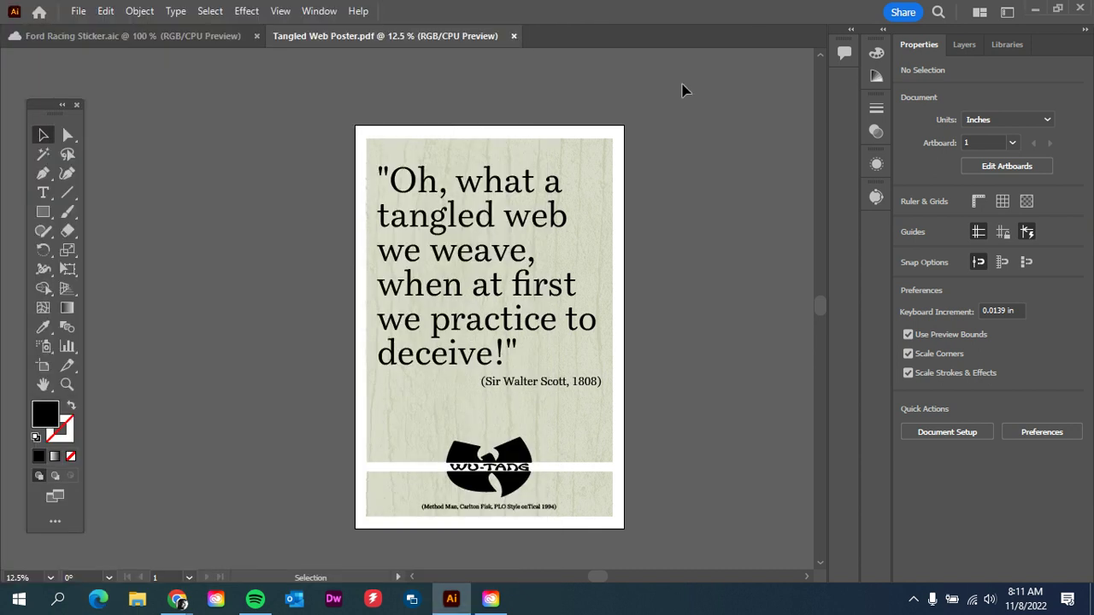
pyautogui.click(1036, 12)
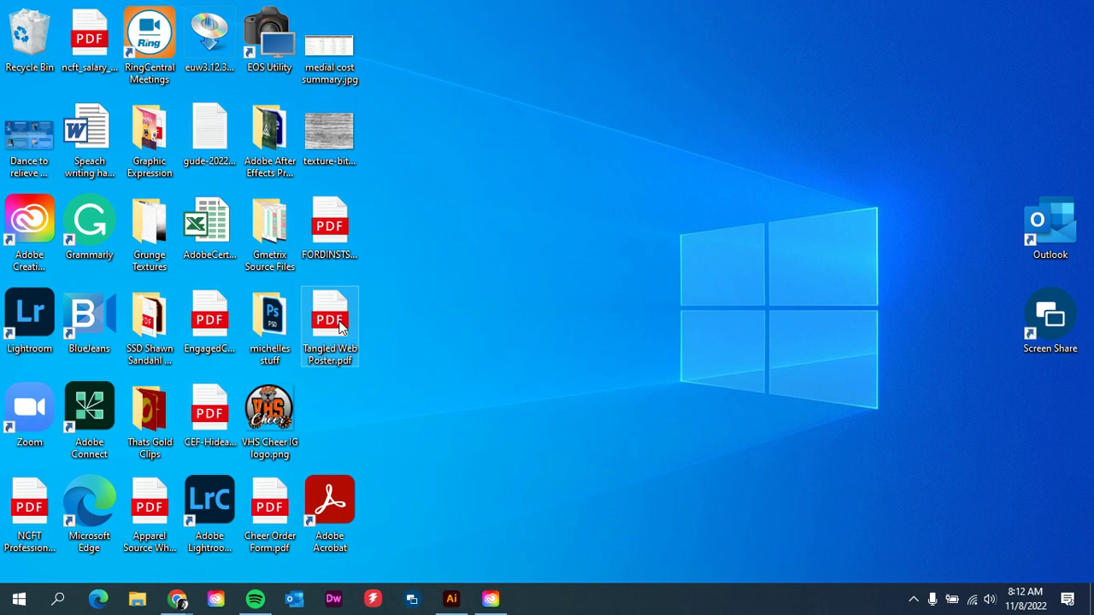
# Step: Preview Tangled Web Poster.pdf from the desktop in Edge, close it, and bring up Screencastify's controls
pyautogui.doubleClick(339, 325)
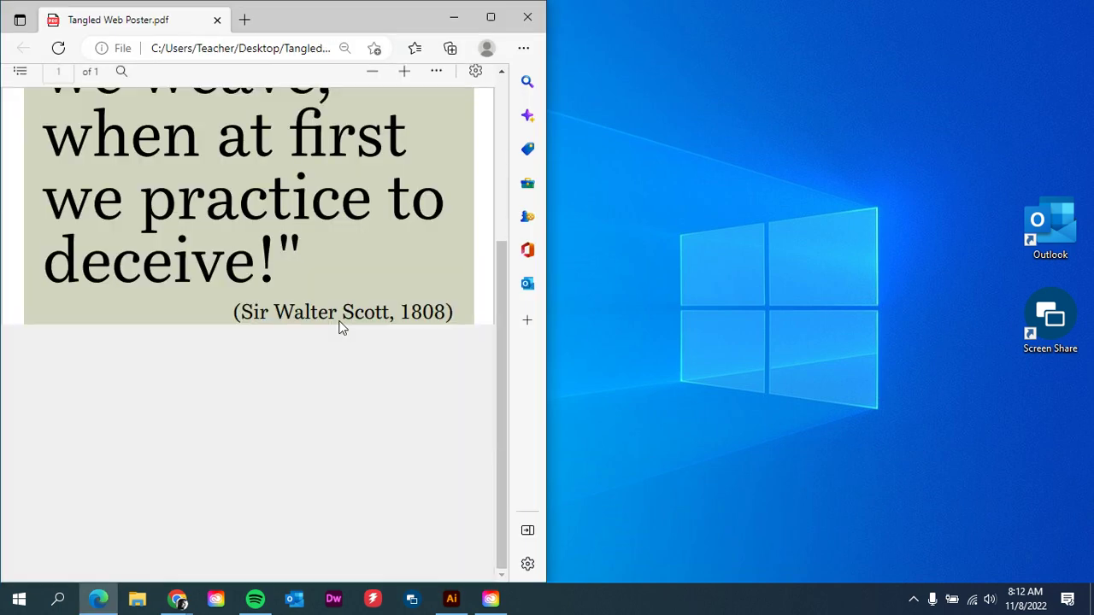
pyautogui.click(526, 19)
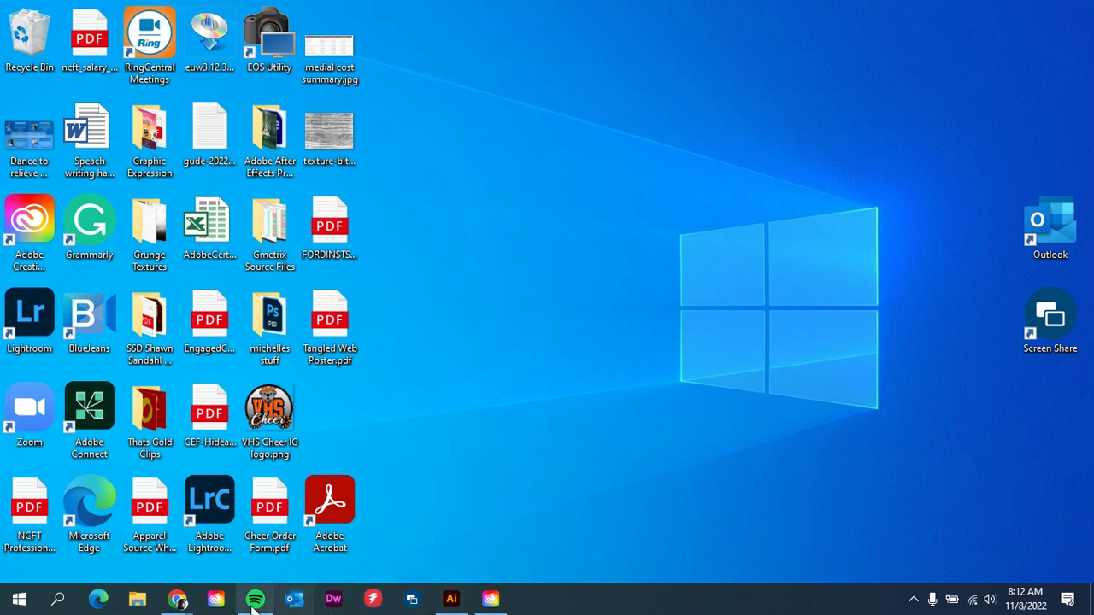
pyautogui.moveTo(175, 603)
pyautogui.click(255, 526)
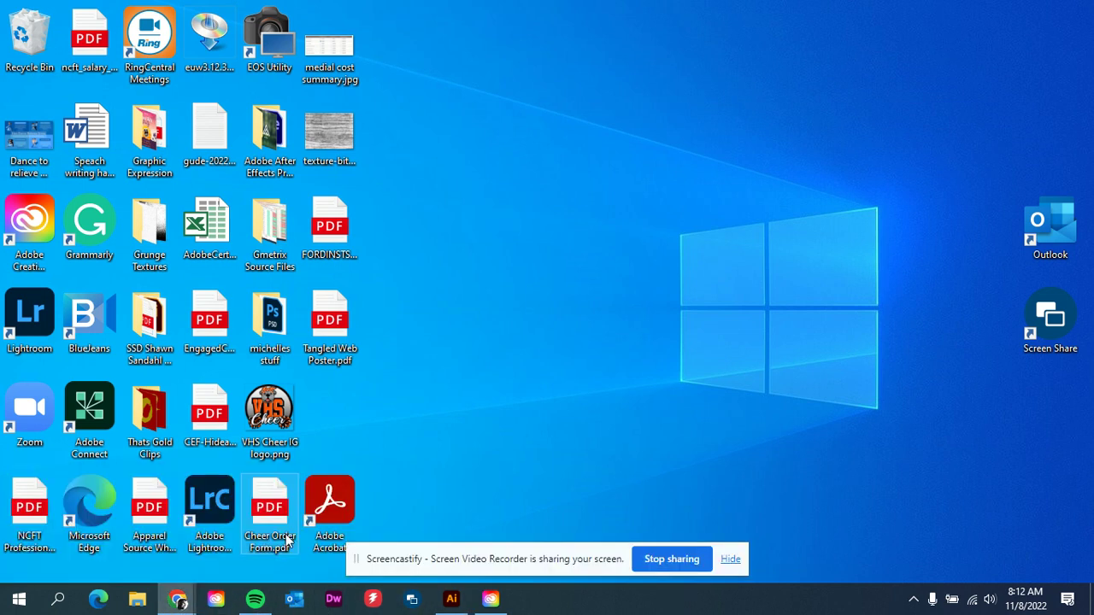